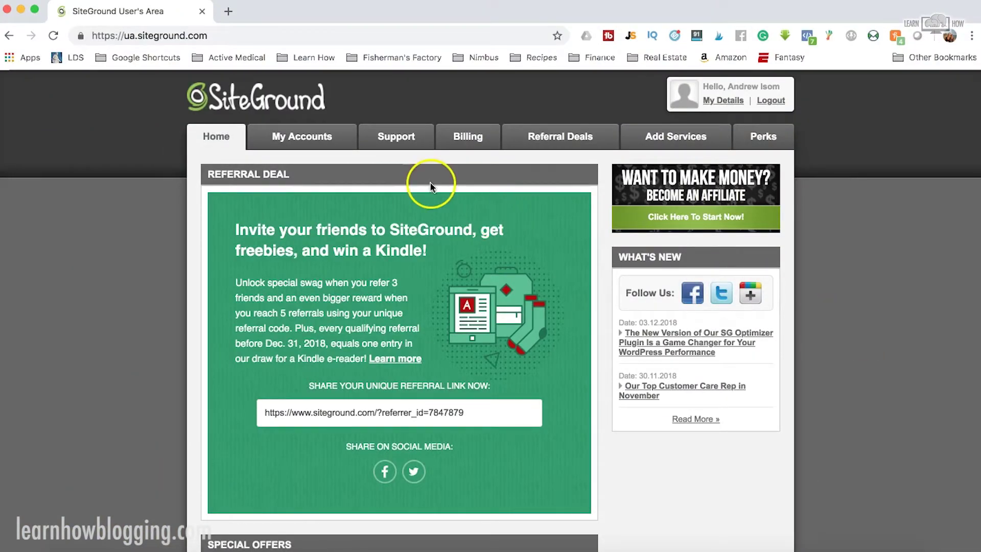
Open the gopemf.com account from My Accounts and expand its Information & Settings to the Access cPanel row.
click(316, 137)
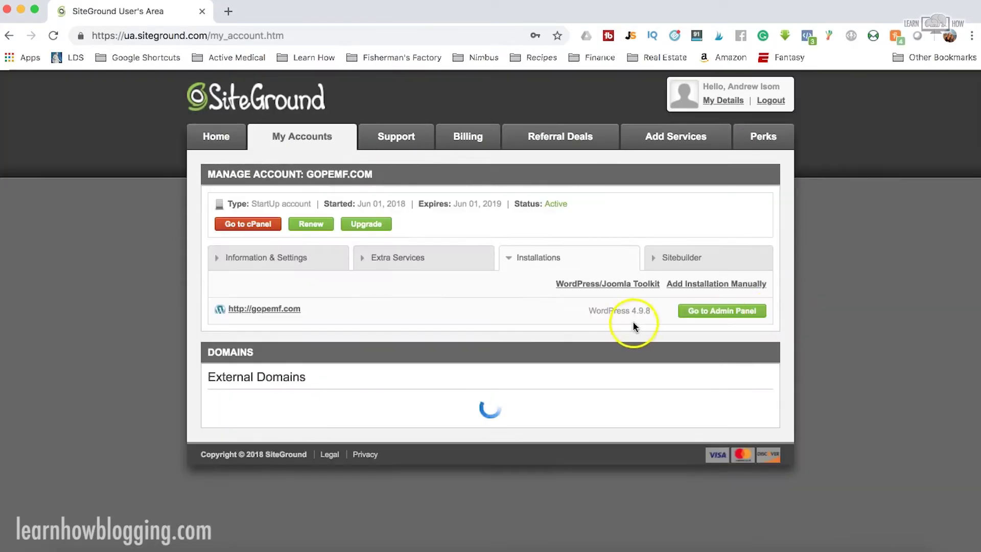
click(265, 263)
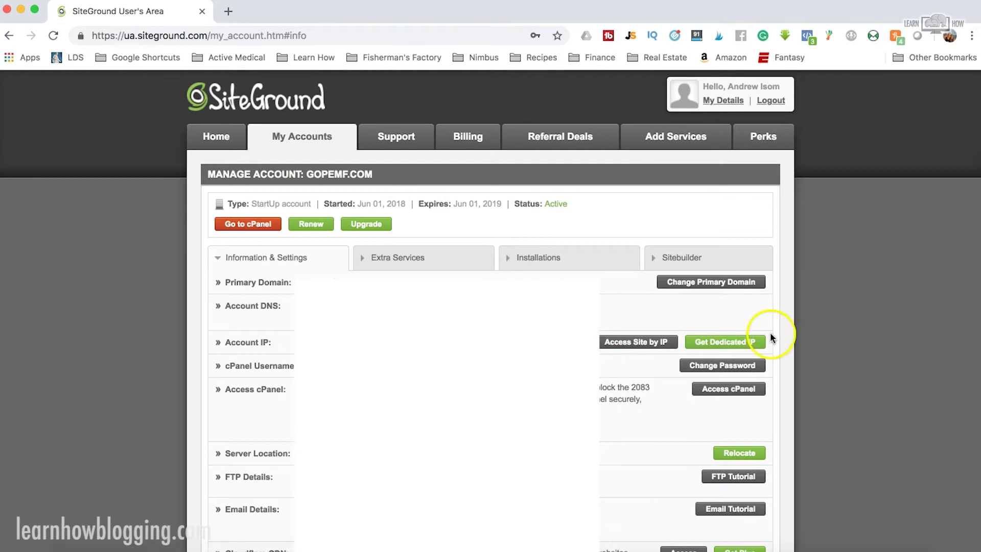
scroll(811, 343, down, 3)
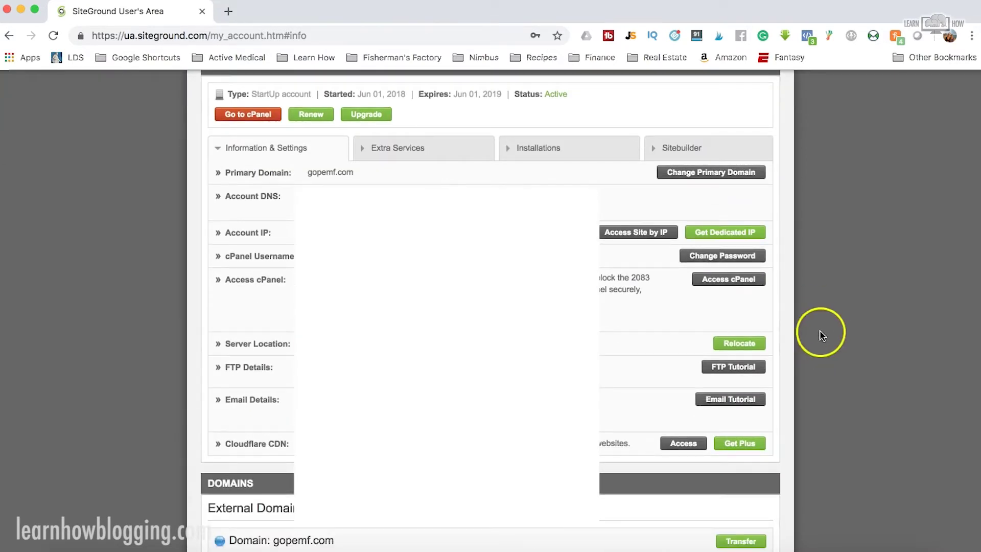
scroll(818, 331, up, 1)
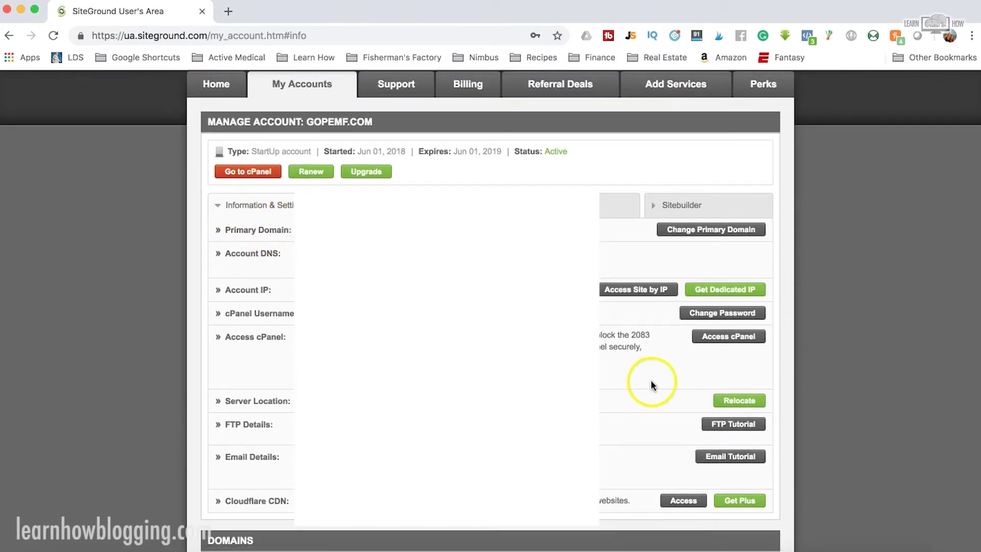
click(757, 336)
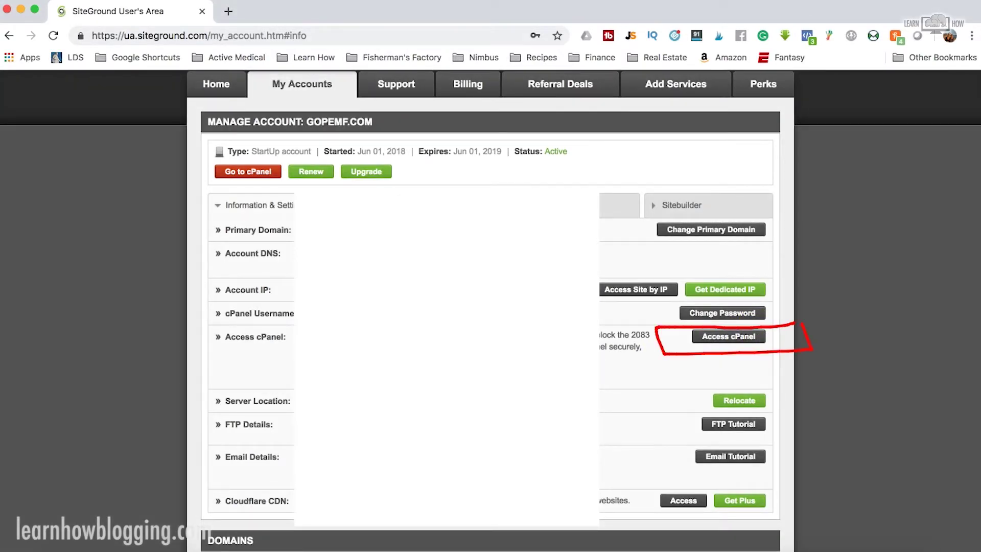
Launch cPanel for gopemf.com and go to Email Accounts in the Mail section.
click(749, 336)
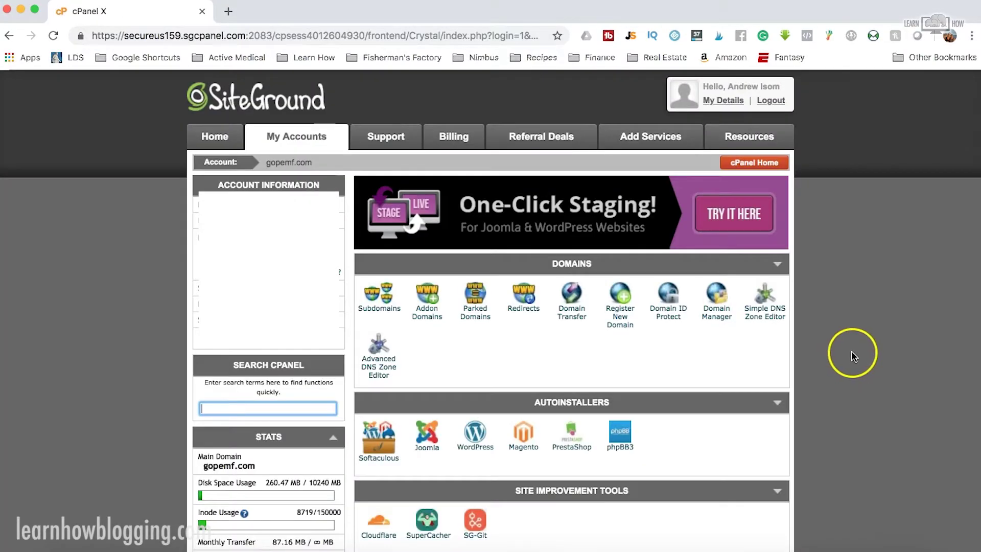
scroll(852, 352, down, 10)
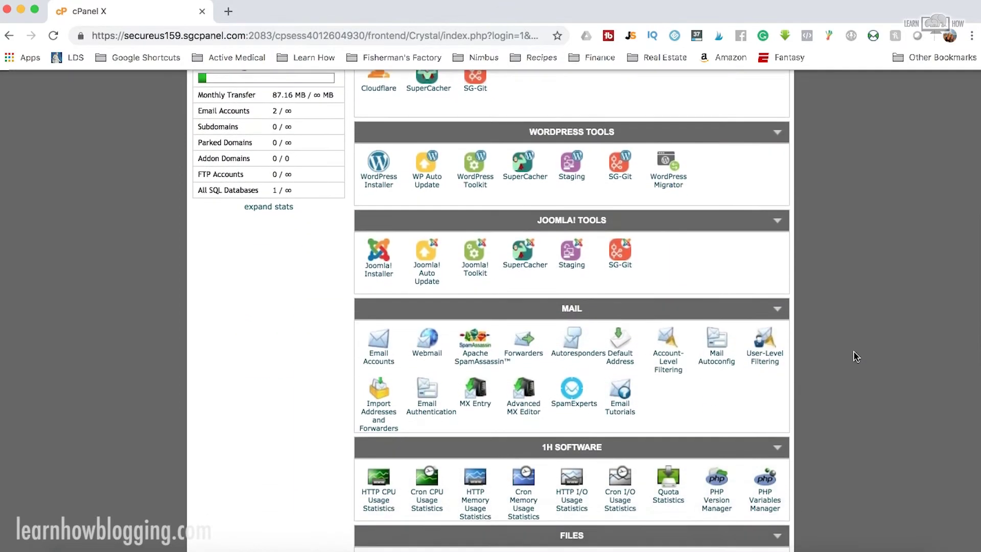
click(378, 327)
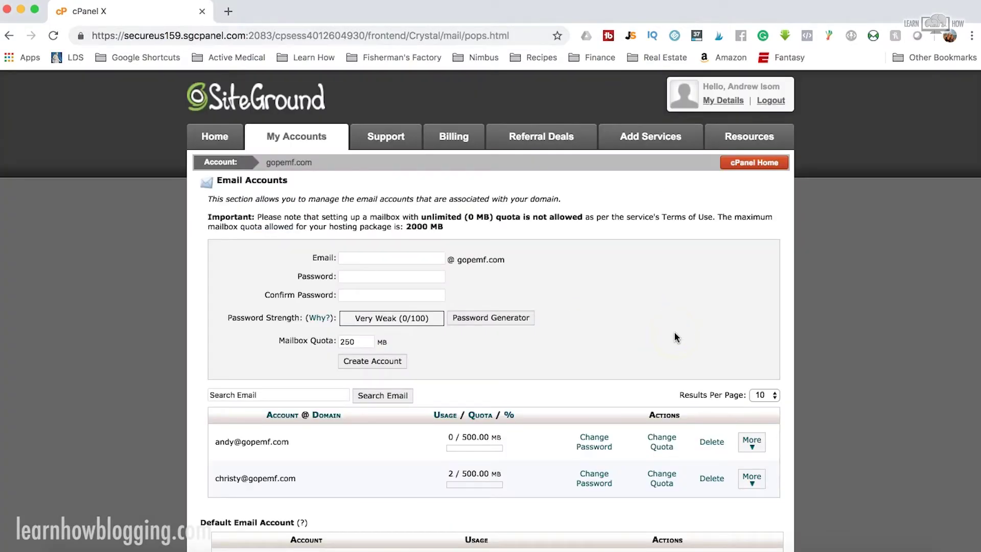
click(411, 260)
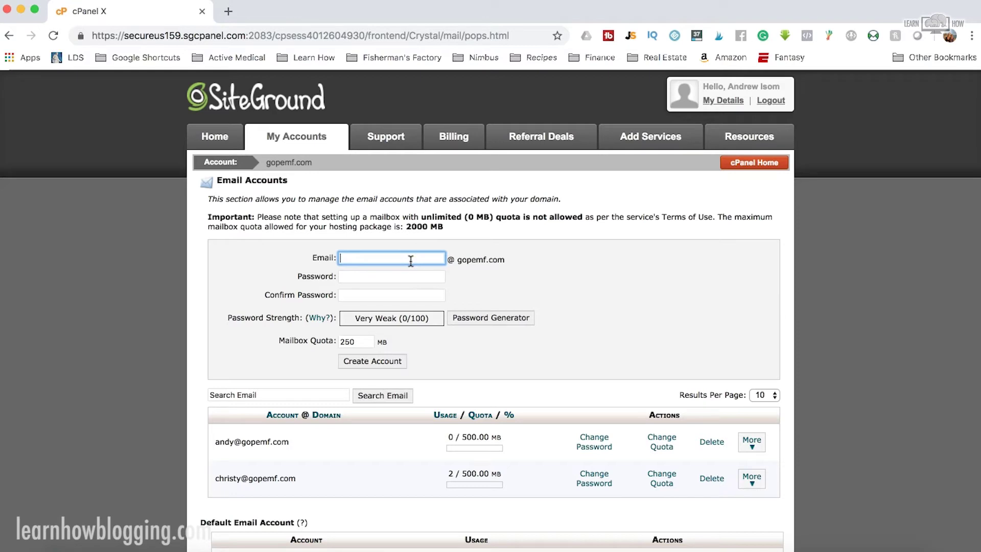
text(info)
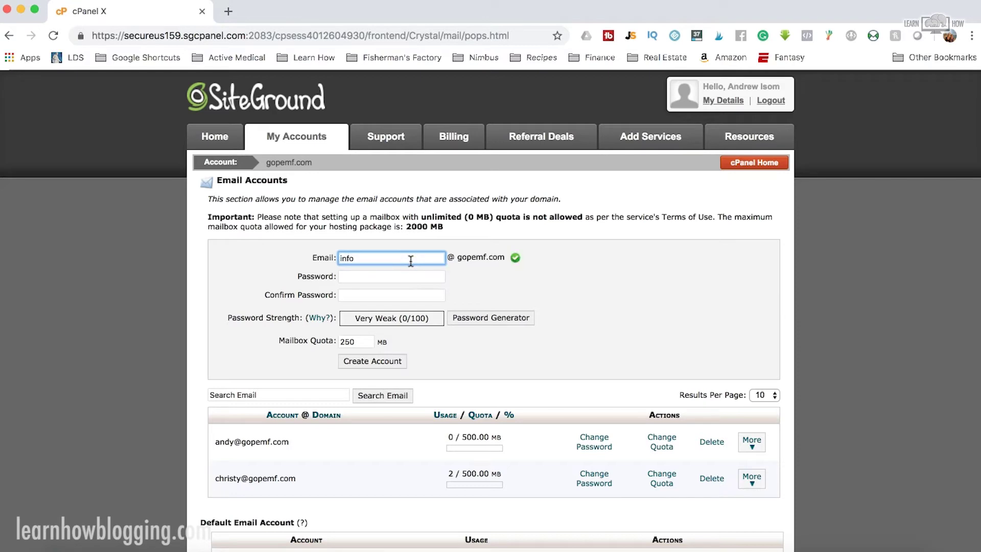
click(423, 276)
click(427, 277)
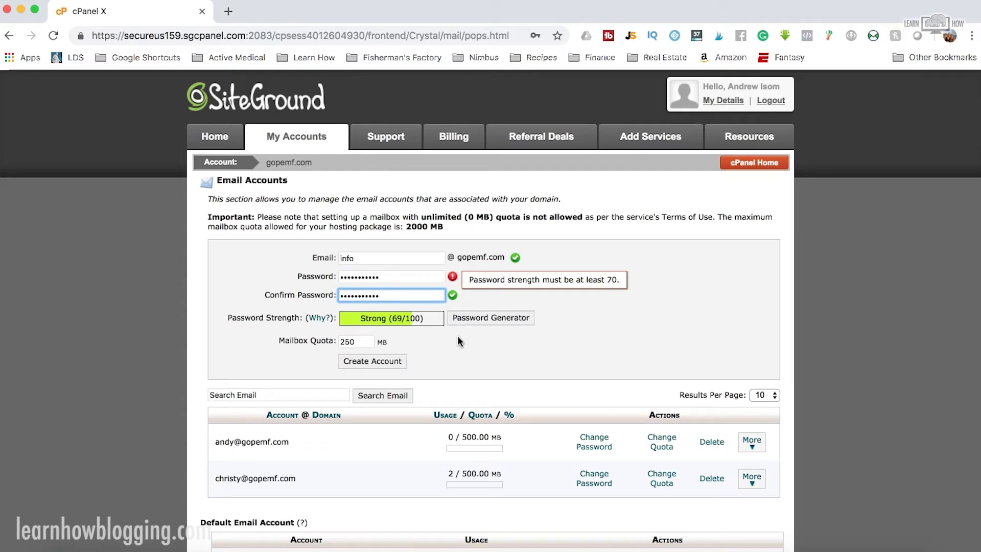
click(394, 275)
text(!1)
click(392, 297)
text(1)
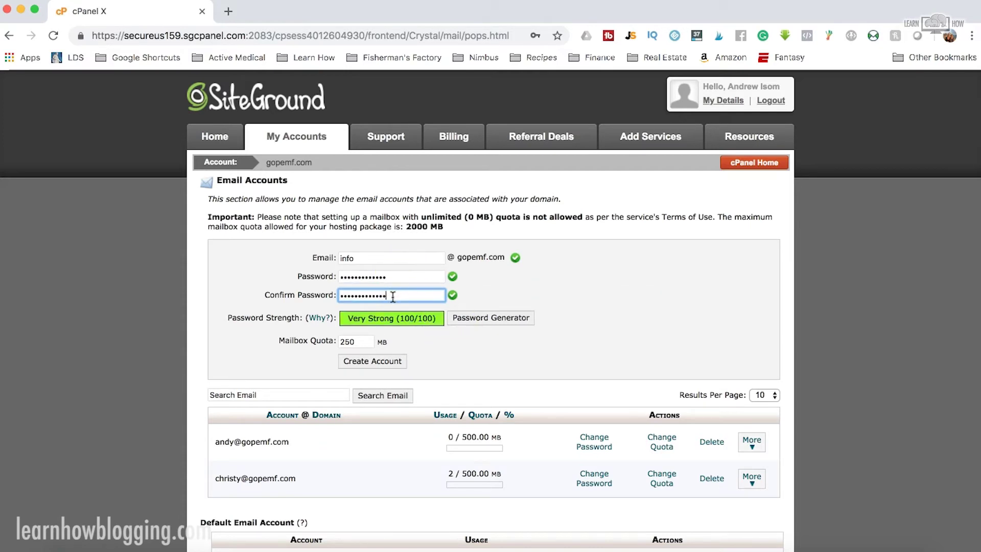
click(435, 354)
click(397, 361)
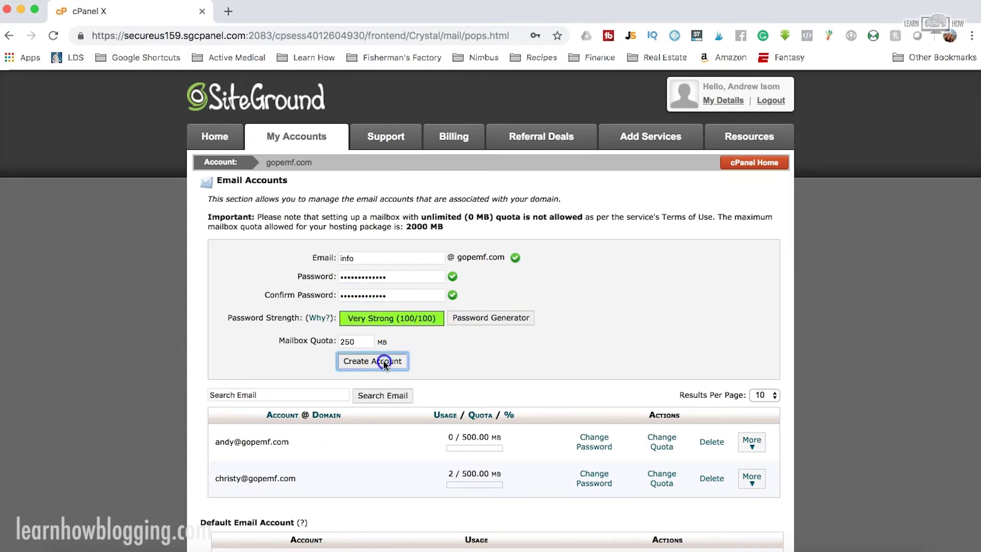
scroll(552, 344, down, 2)
scroll(553, 345, down, 3)
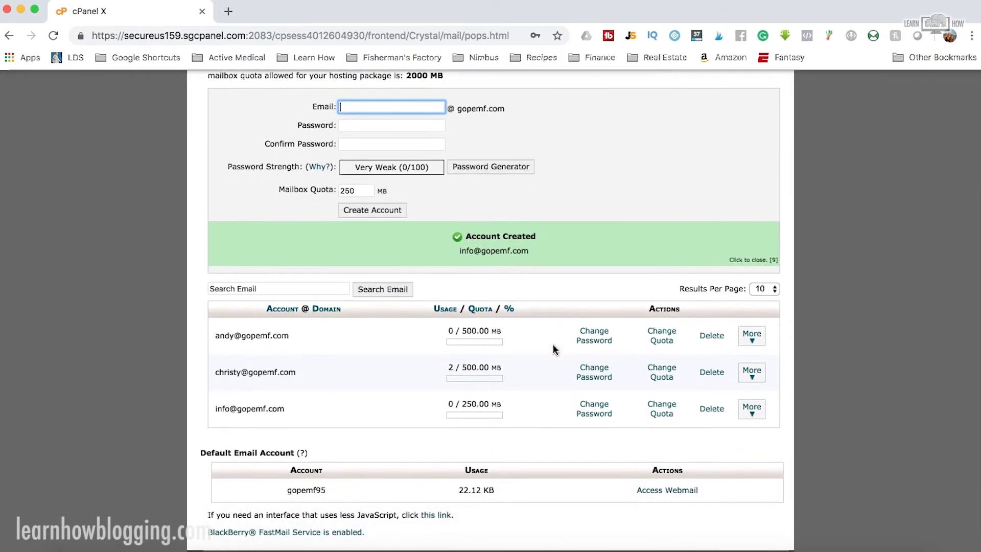
click(264, 346)
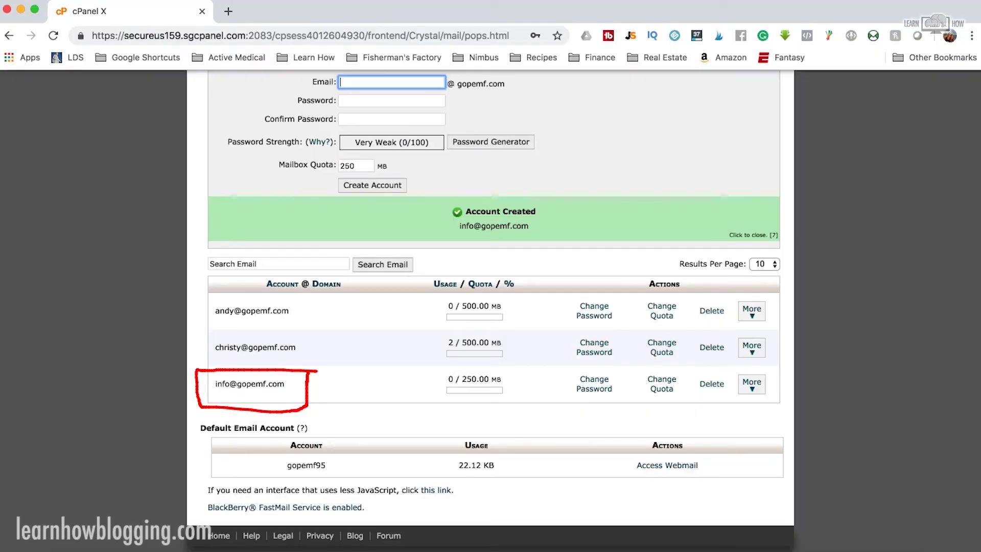
scroll(628, 173, up, 3)
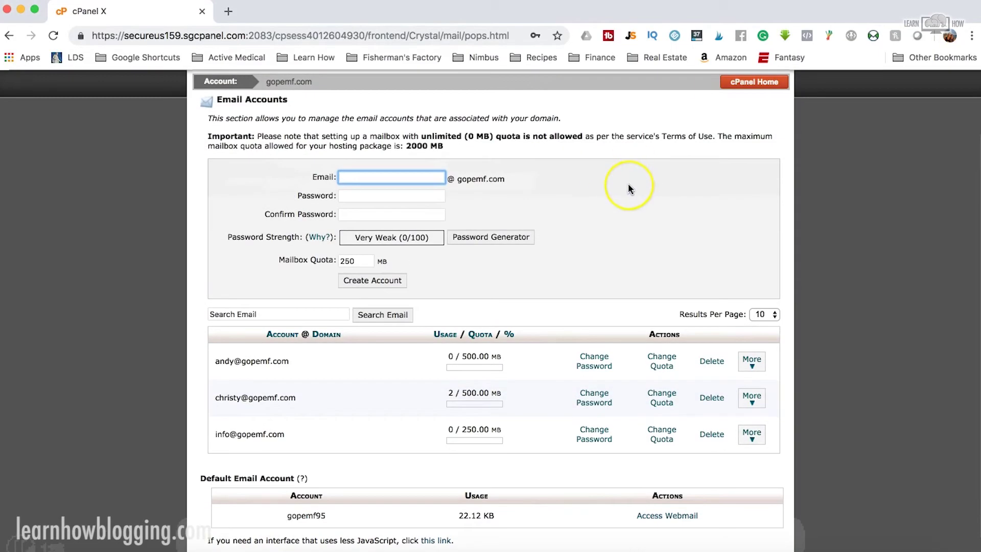
scroll(628, 187, down, 1)
scroll(628, 189, up, 3)
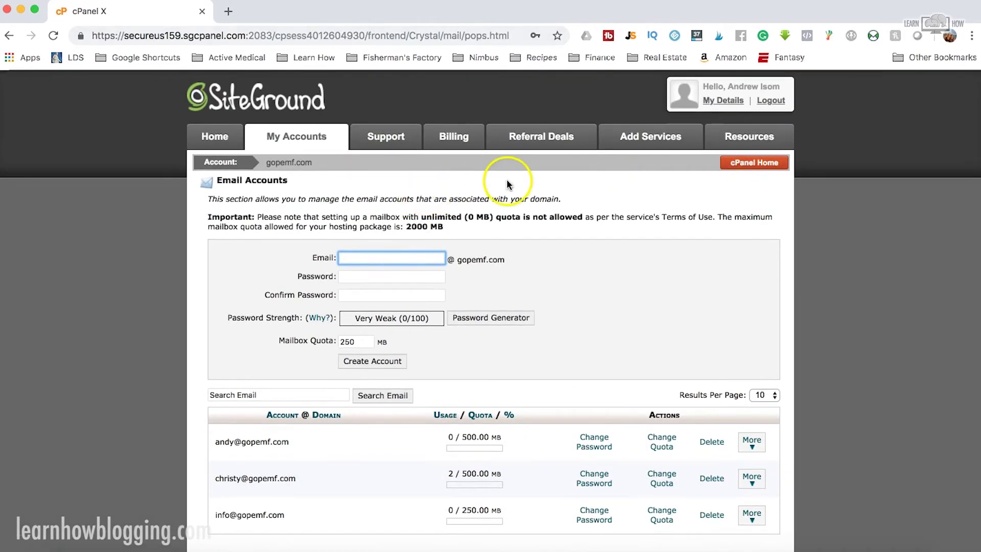
click(754, 162)
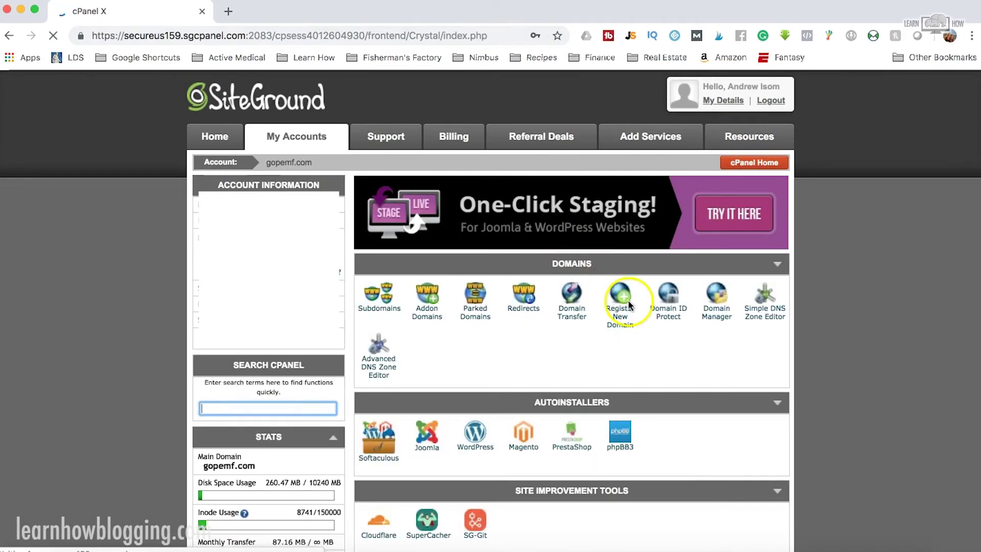
Back on SiteGround's account page, scroll to Email Details showing mail.gopemf.com for POP/IMAP and SMTP.
click(847, 300)
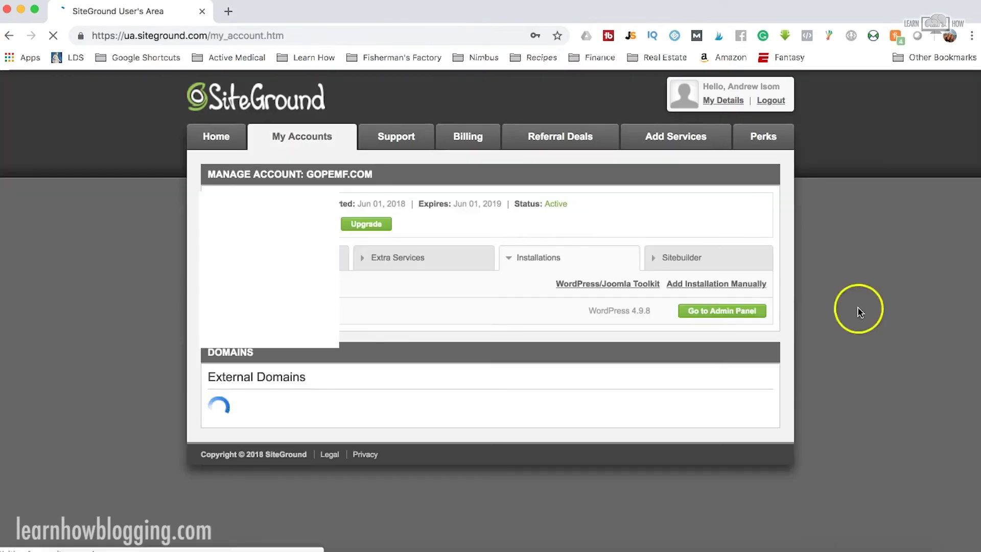
scroll(813, 309, down, 2)
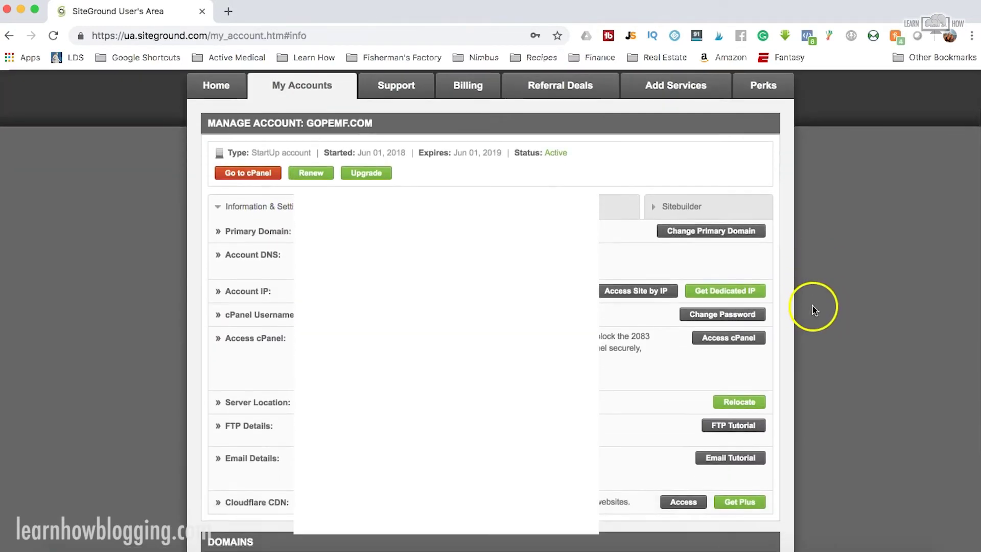
scroll(814, 305, down, 4)
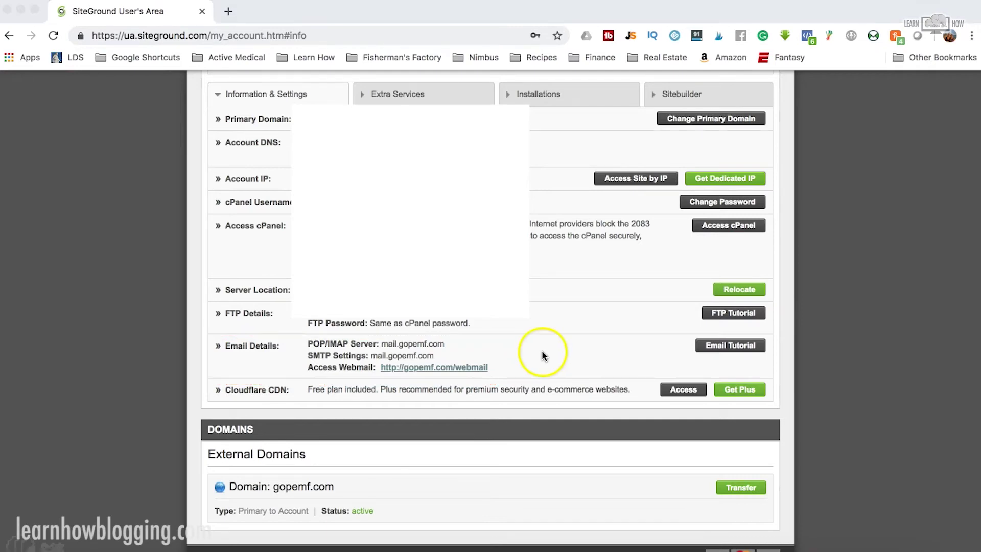
scroll(539, 352, up, 5)
scroll(540, 356, down, 3)
scroll(541, 351, down, 1)
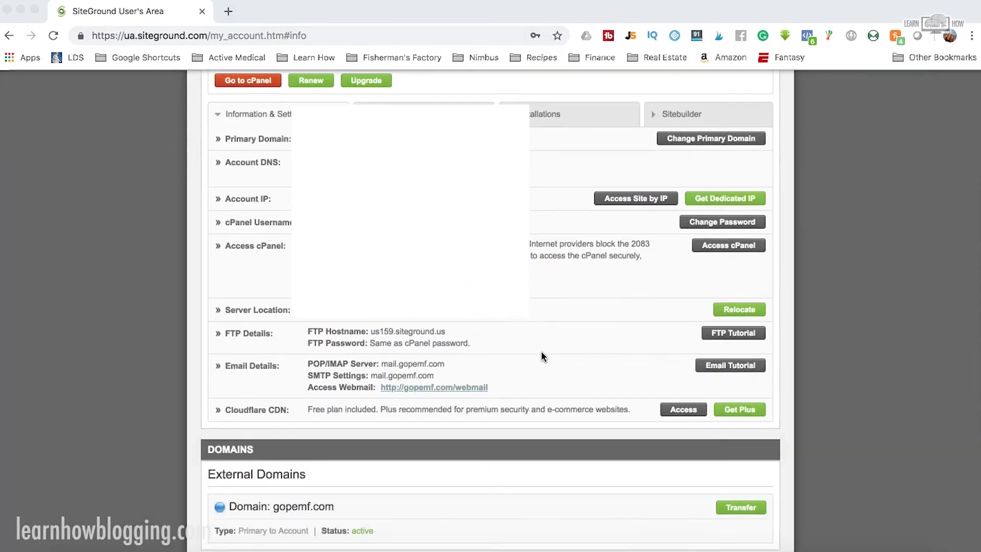